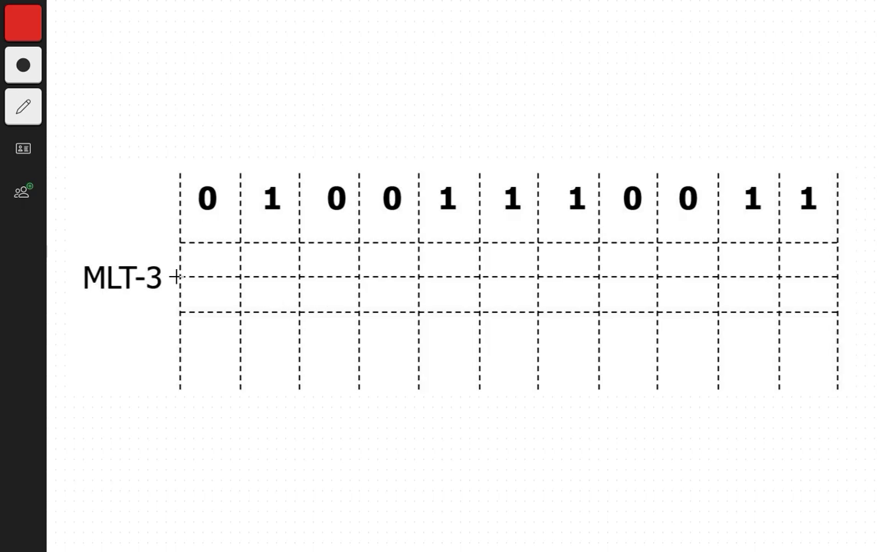
- Draw the red line at middle for 0, high for 1 and two 0s, then back to middle
drag(176, 276, 185, 276)
drag(182, 277, 234, 274)
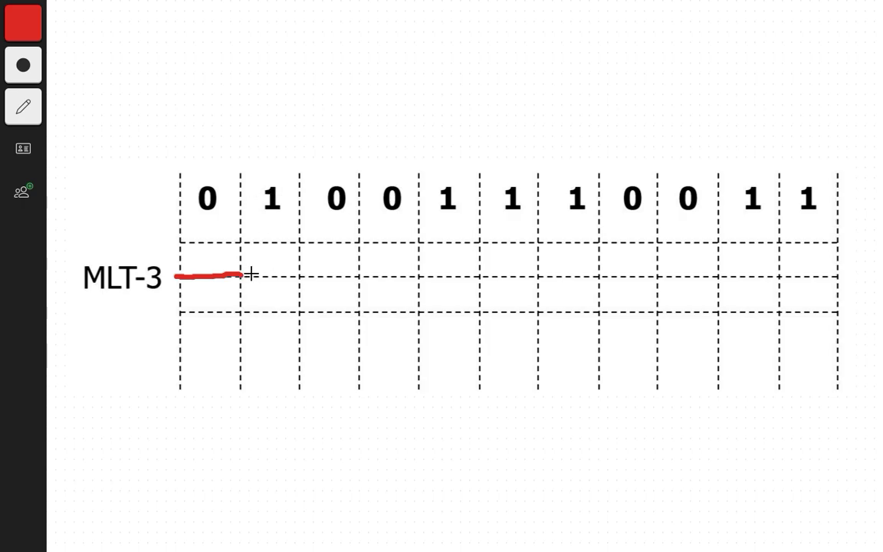
mouse_move(240, 274)
mouse_down()
mouse_move(241, 244)
mouse_move(299, 244)
mouse_up()
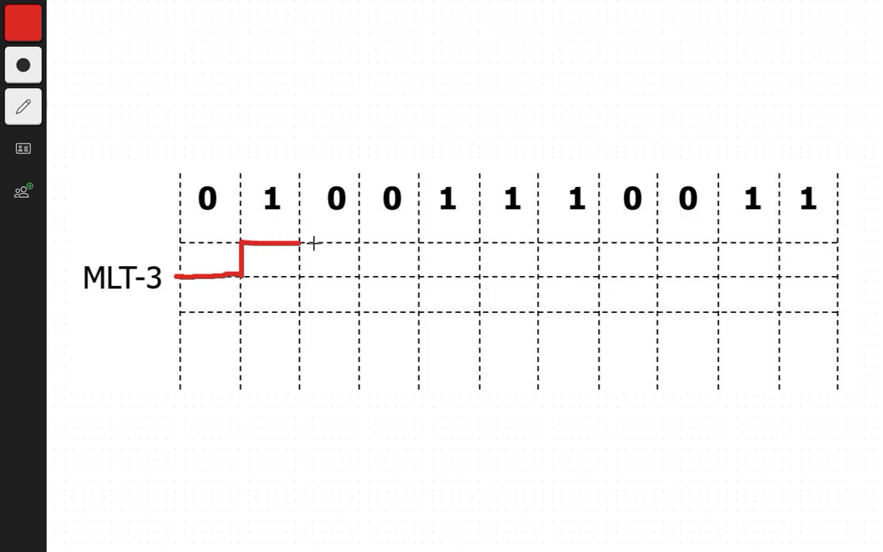
drag(303, 243, 418, 243)
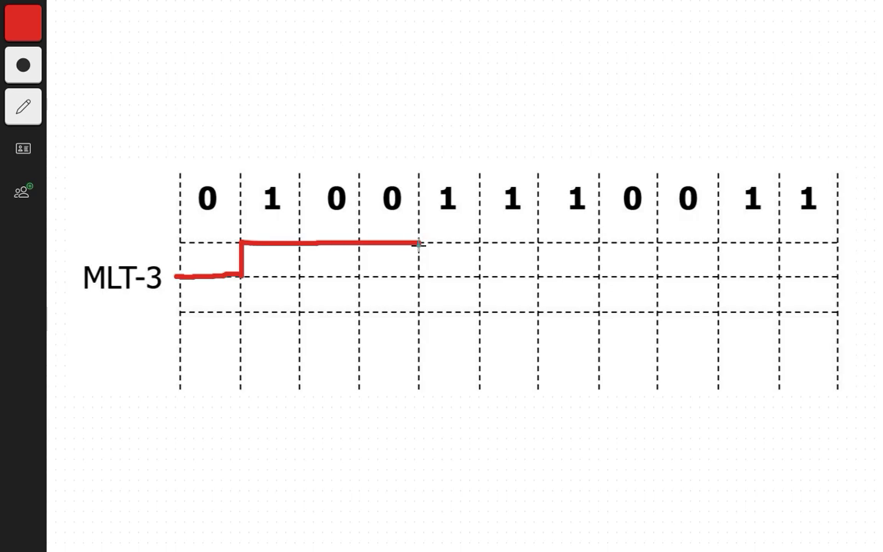
mouse_move(419, 243)
mouse_down()
mouse_move(417, 275)
mouse_move(481, 278)
mouse_up()
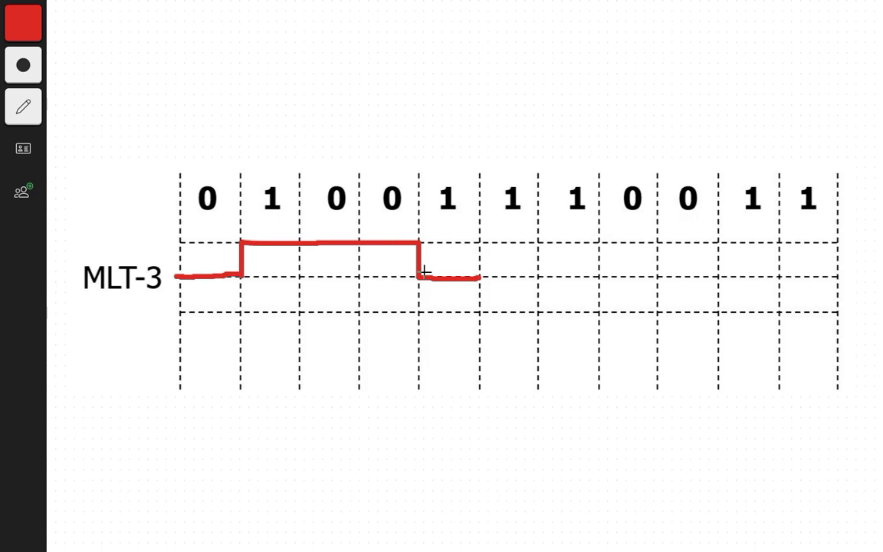
- Continue the red line down to the bottom level, then back up to middle
mouse_move(480, 280)
mouse_down()
mouse_move(480, 310)
mouse_move(534, 310)
mouse_up()
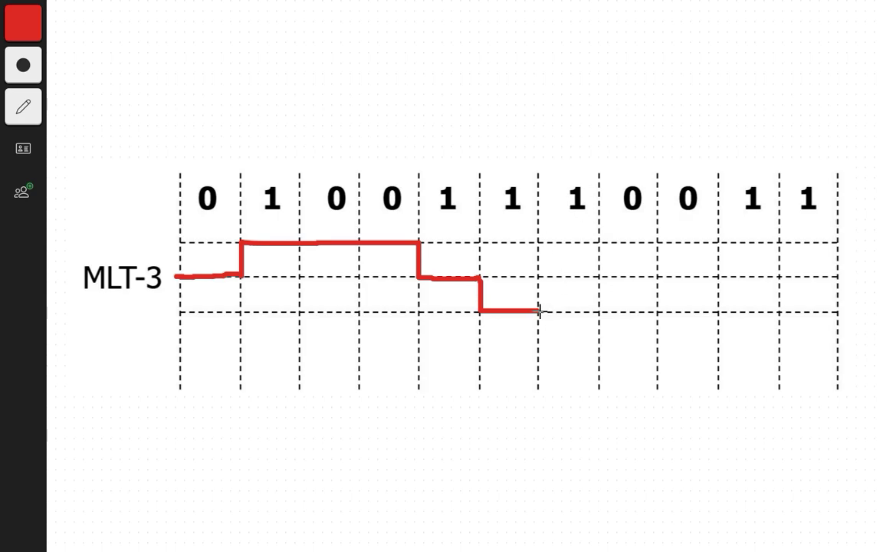
mouse_move(539, 310)
mouse_down()
mouse_move(539, 279)
mouse_move(598, 278)
mouse_up()
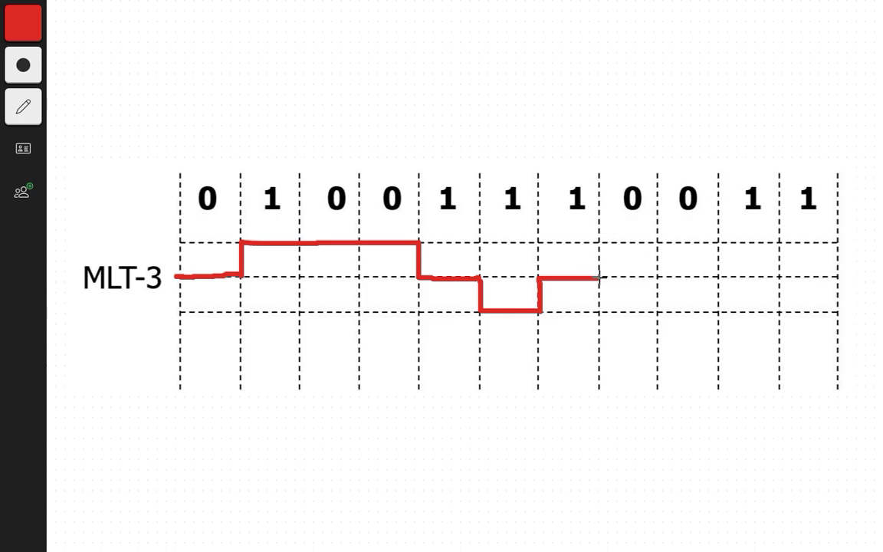
- Draw the red line flat at middle across two 0s, up for the next 1, back to middle at the grid's right edge
drag(602, 278, 717, 279)
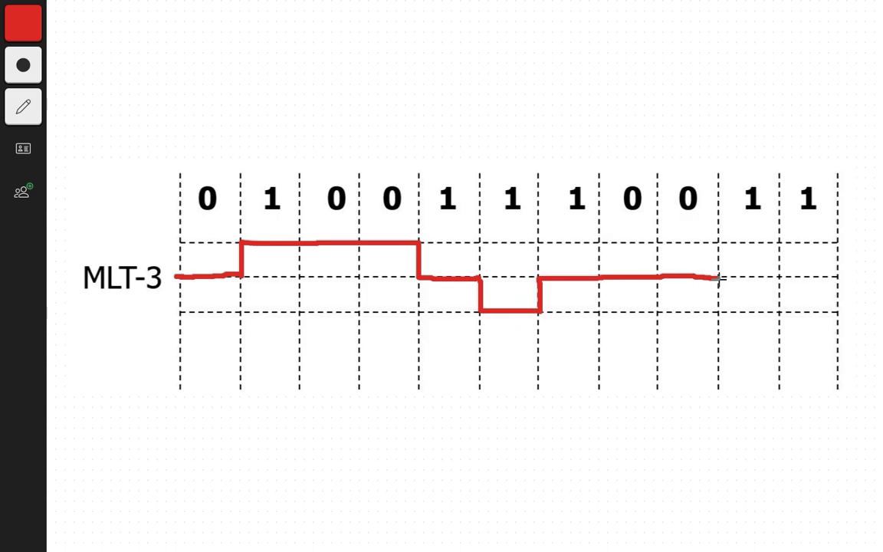
mouse_move(721, 276)
mouse_down()
mouse_move(721, 245)
mouse_move(778, 244)
mouse_up()
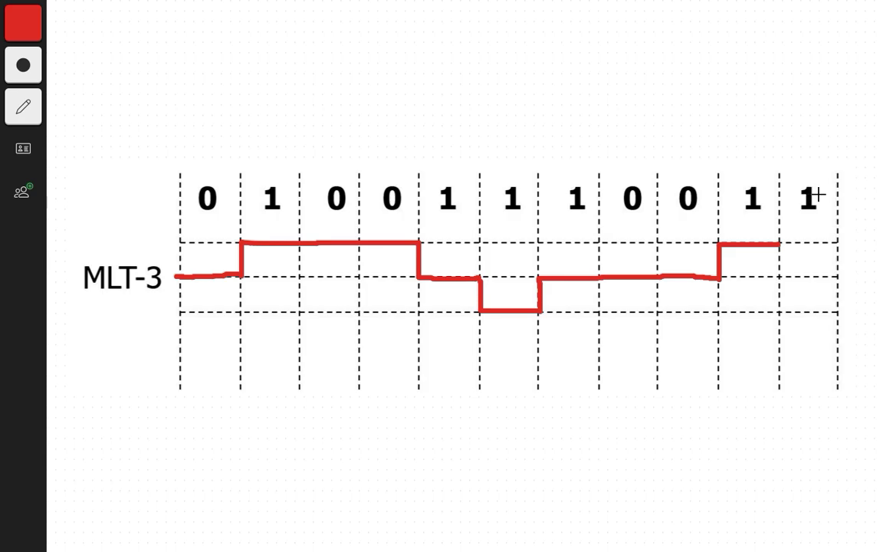
mouse_move(780, 244)
mouse_down()
mouse_move(781, 276)
mouse_move(838, 276)
mouse_up()
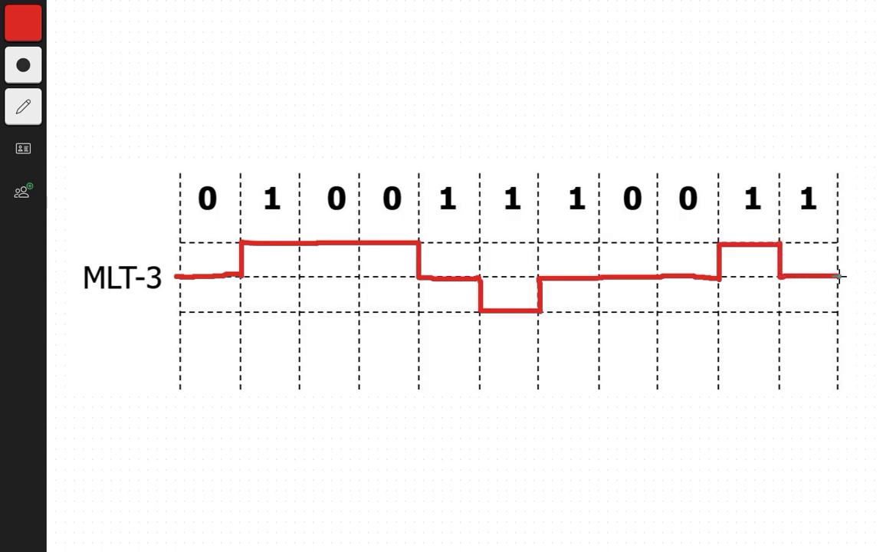